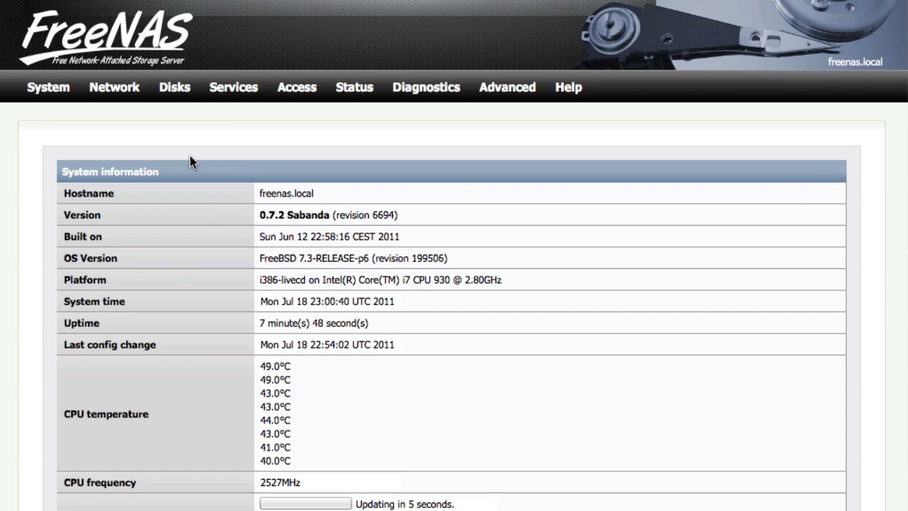
Add disk da6 (TOSHIBA MK1032GSX) to disk management with the description "OWC External" and apply the changes.
mouse_move(173, 87)
click(170, 113)
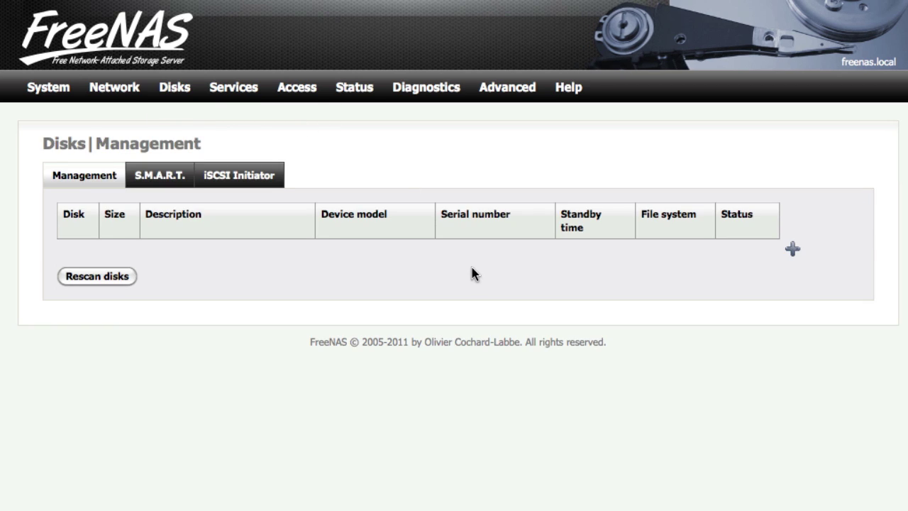
click(794, 251)
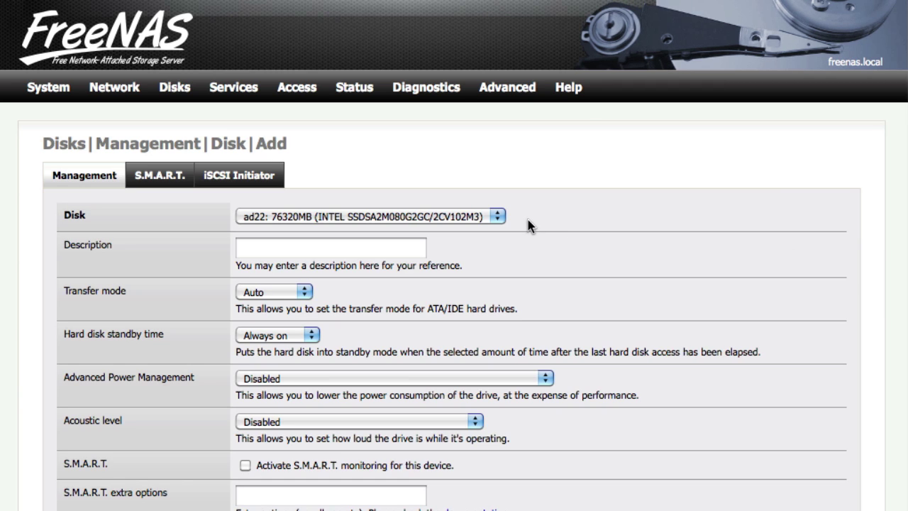
click(501, 217)
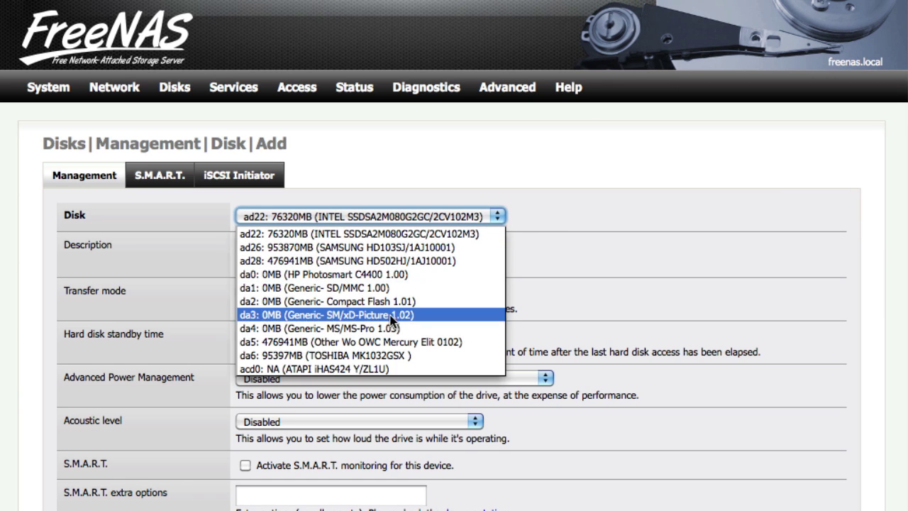
click(325, 356)
click(339, 250)
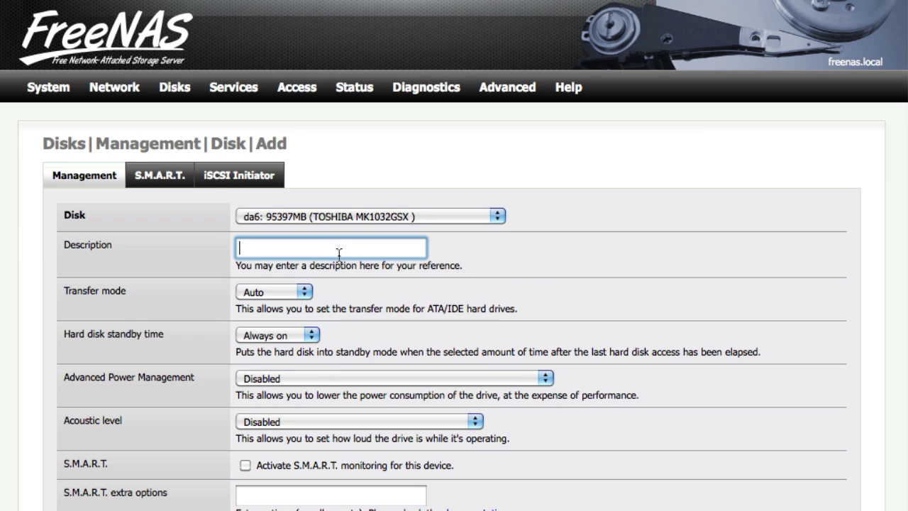
text(OWC External)
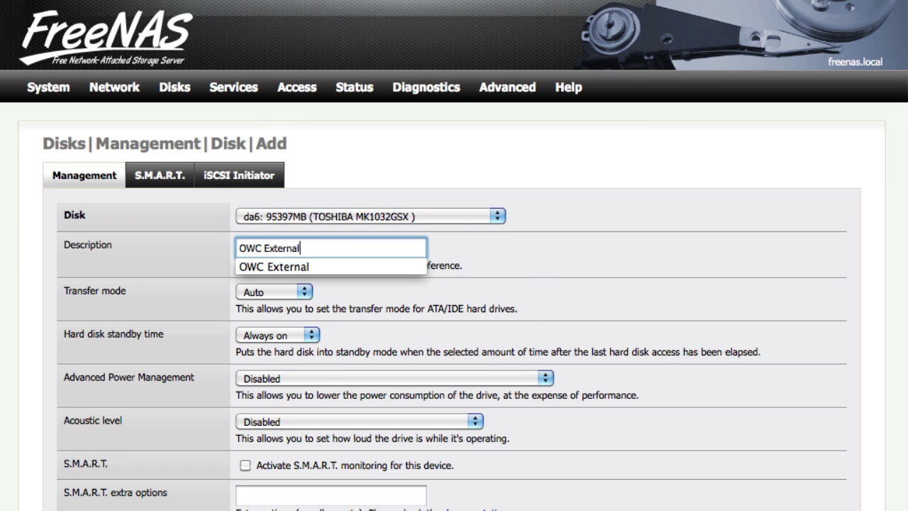
key(Escape)
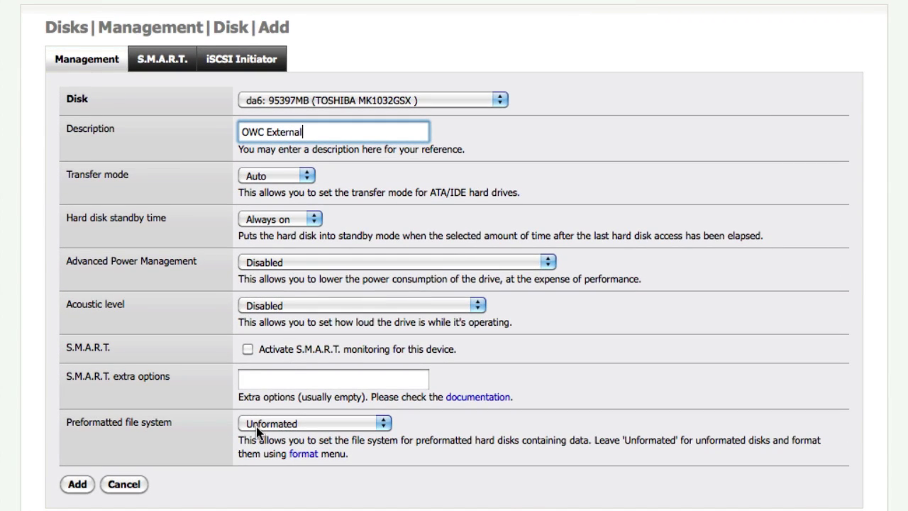
click(78, 483)
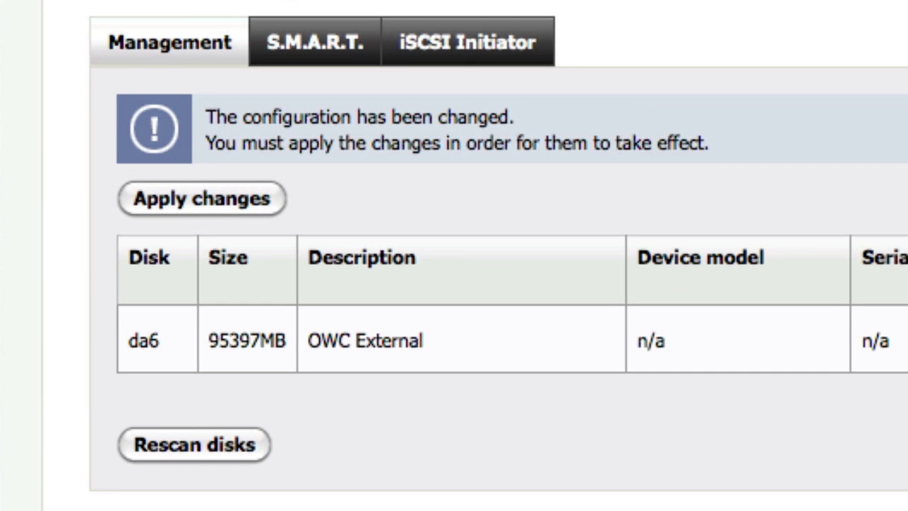
click(205, 203)
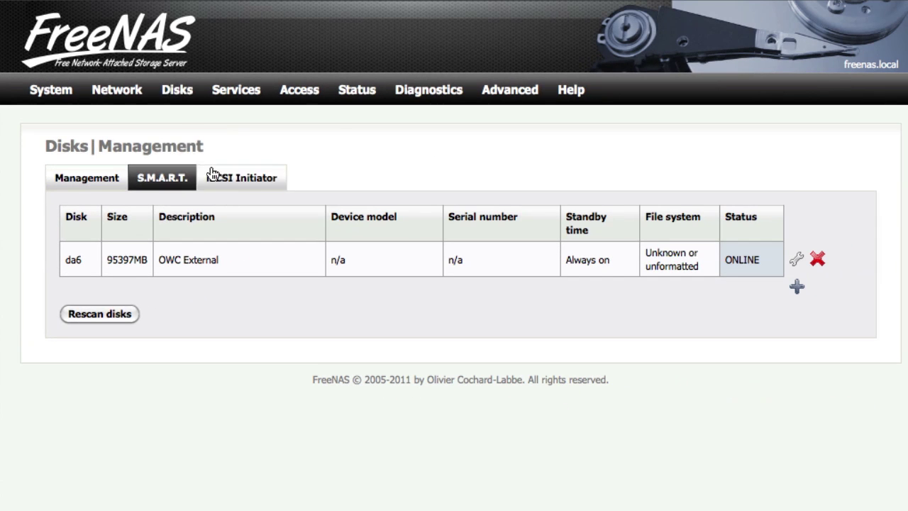
Set up formatting for the da6 (OWC External) disk with the volume label "MyNASDrive".
mouse_move(183, 98)
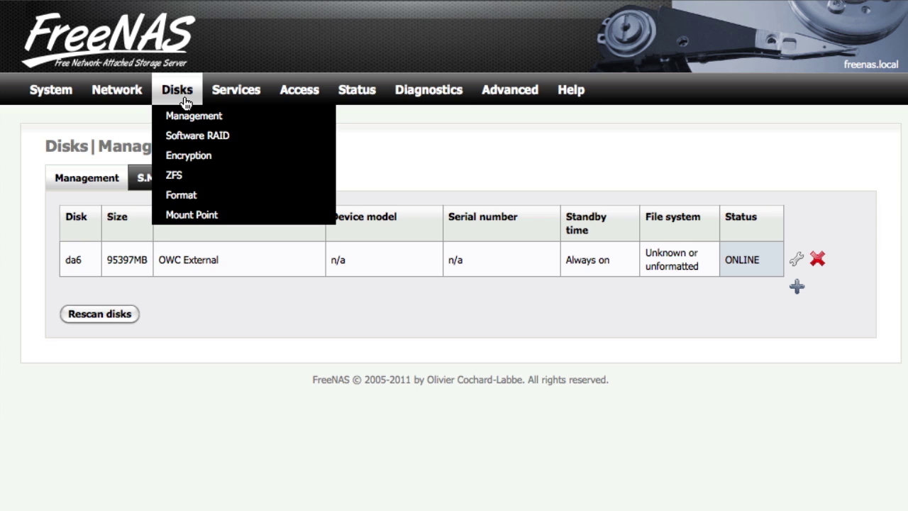
click(190, 197)
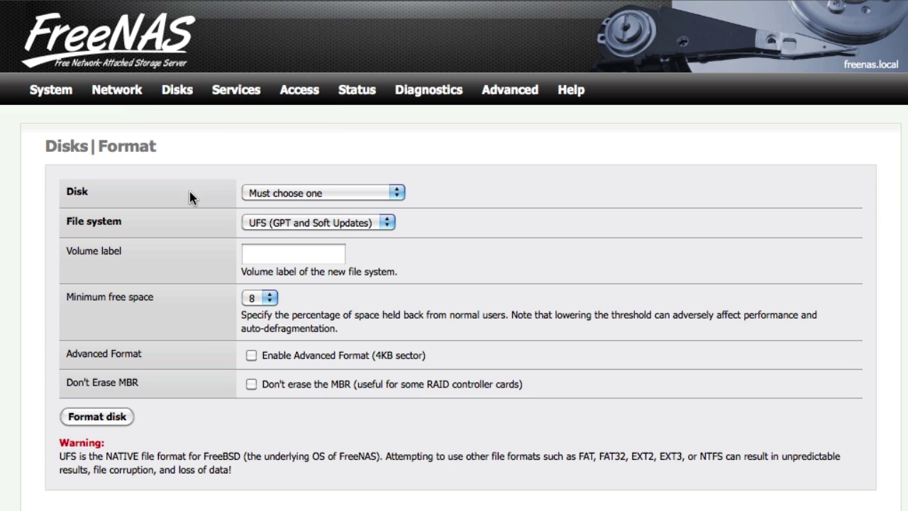
click(349, 193)
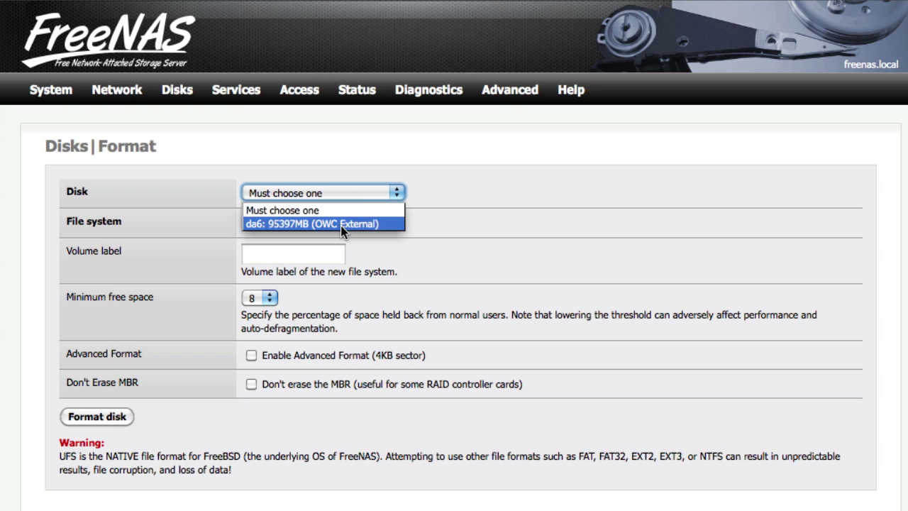
click(341, 226)
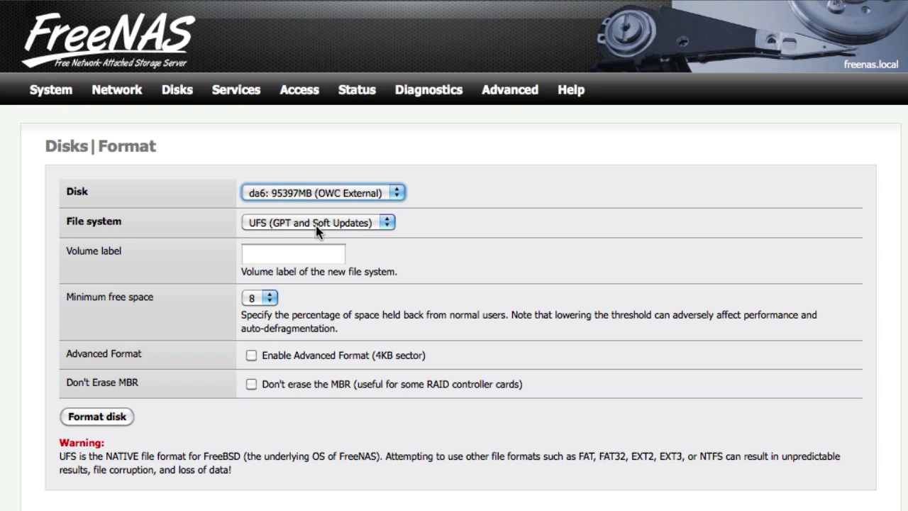
click(303, 256)
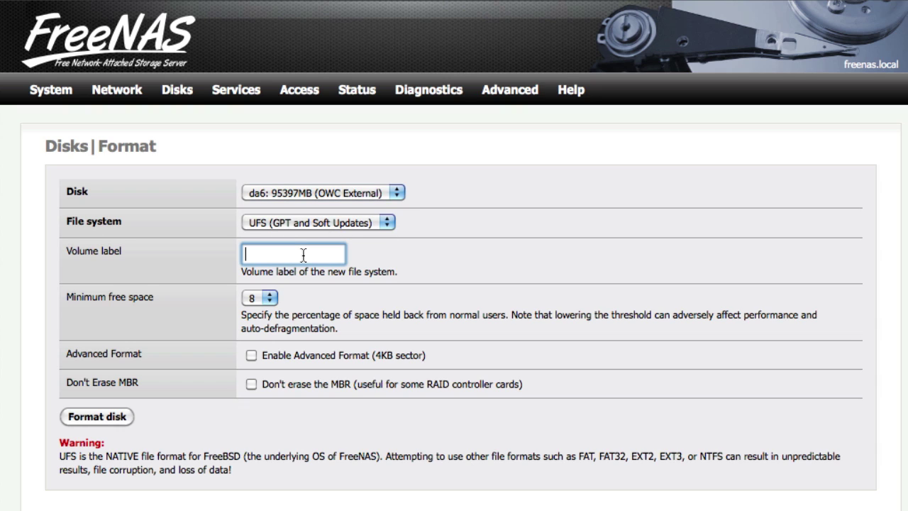
text(MyNASDriv)
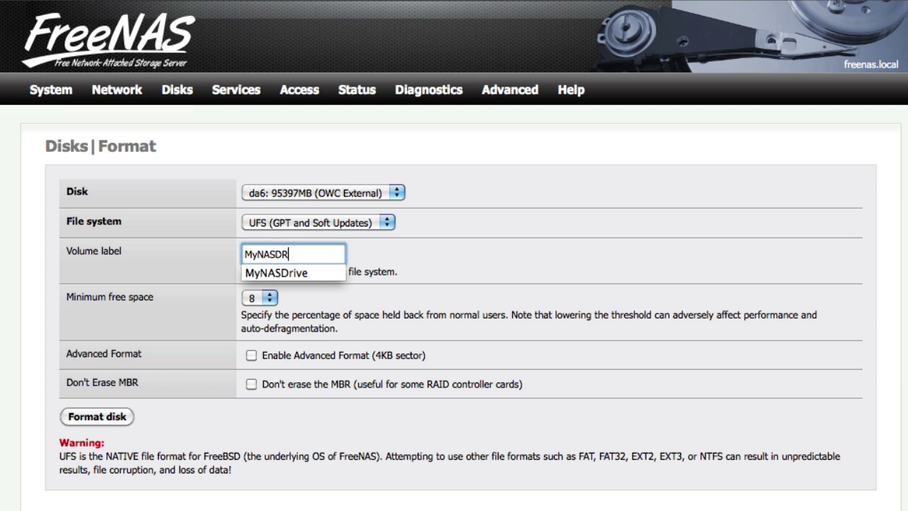
key(BackSpace)
key(BackSpace)
key(BackSpace)
text(rive)
Format the da6 disk, accepting the loss of its data, and check the command output through to its end.
click(105, 418)
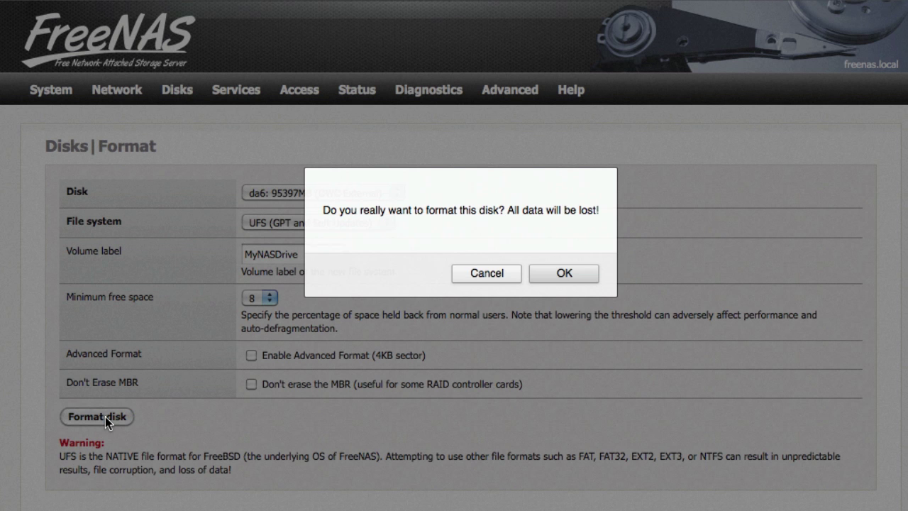
click(564, 274)
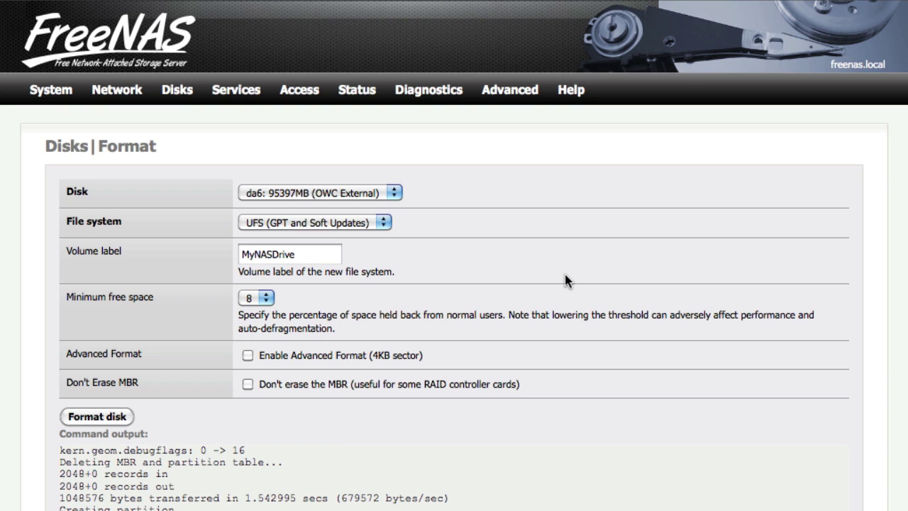
scroll(564, 273, down, 15)
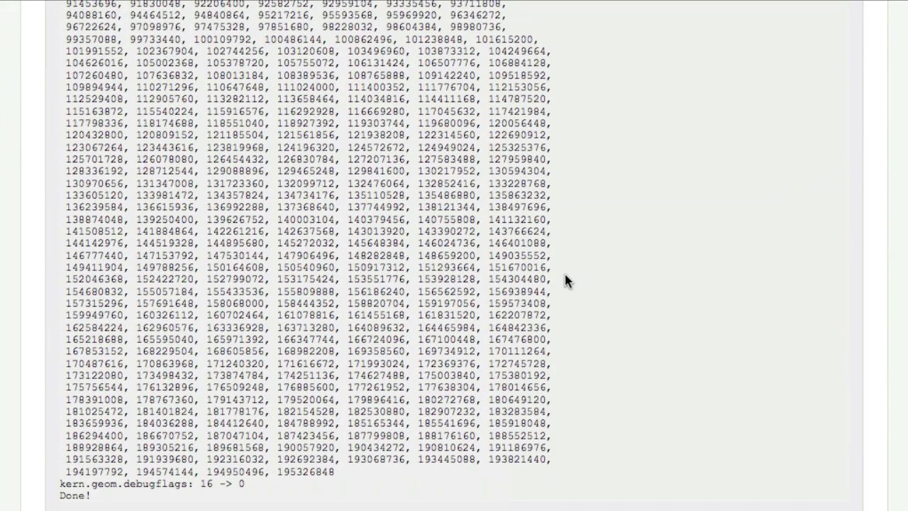
scroll(564, 273, up, 15)
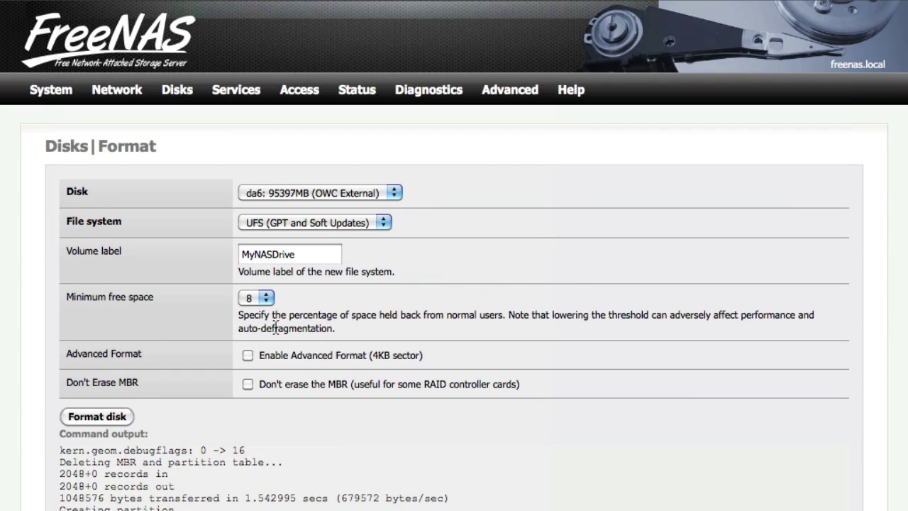
Add a mount point named "MyNASDrive" for the da6 (OWC External) disk and apply the changes.
mouse_move(176, 95)
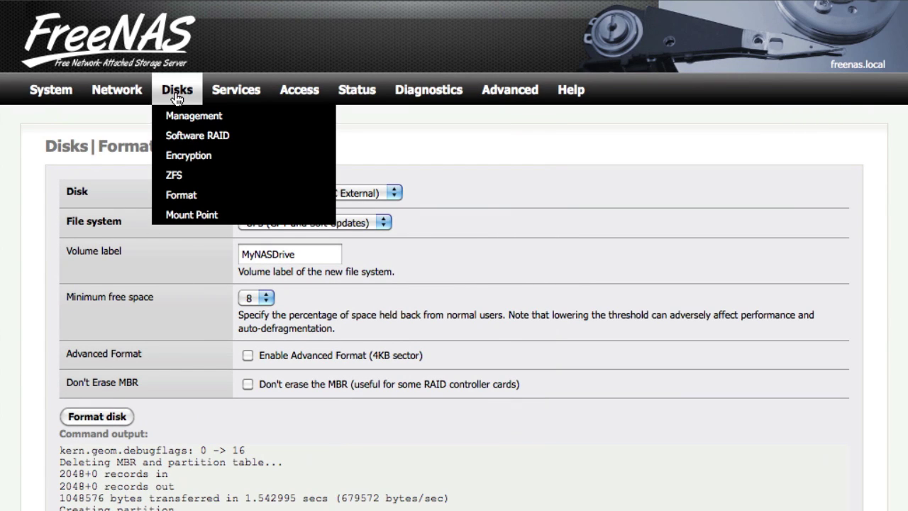
click(204, 216)
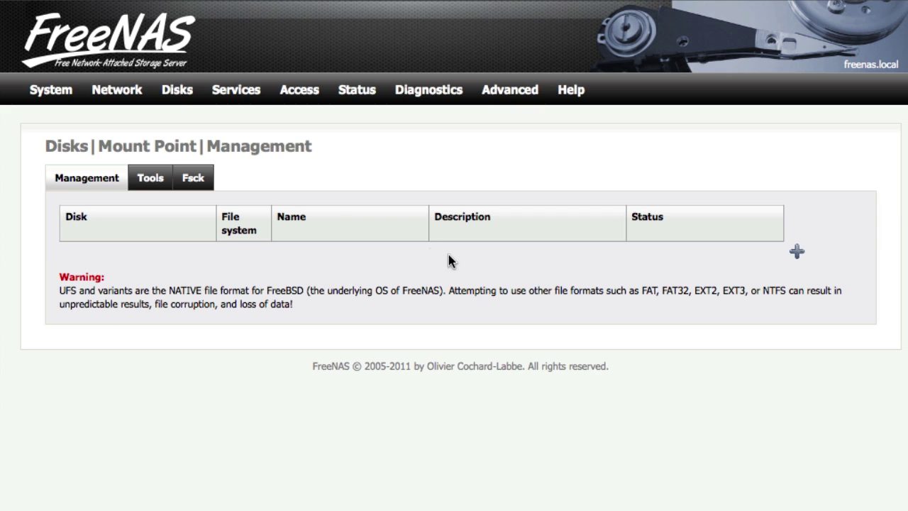
click(797, 252)
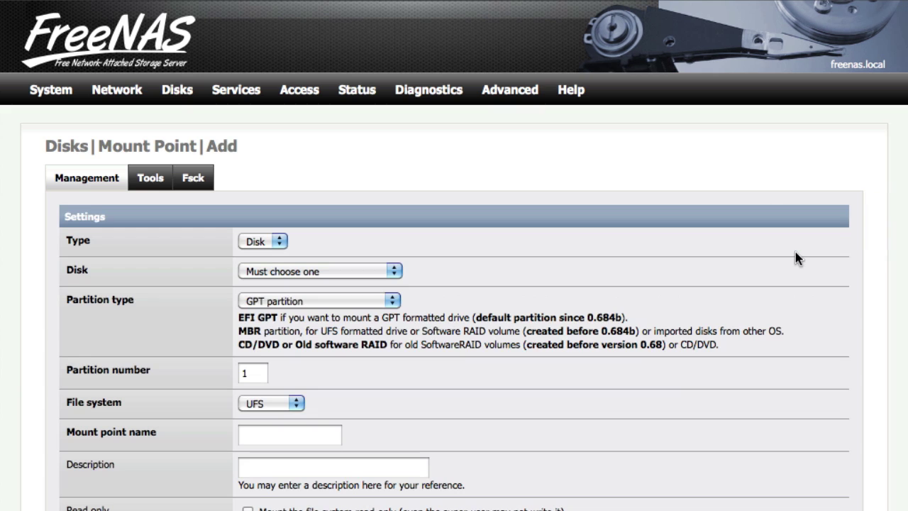
click(319, 271)
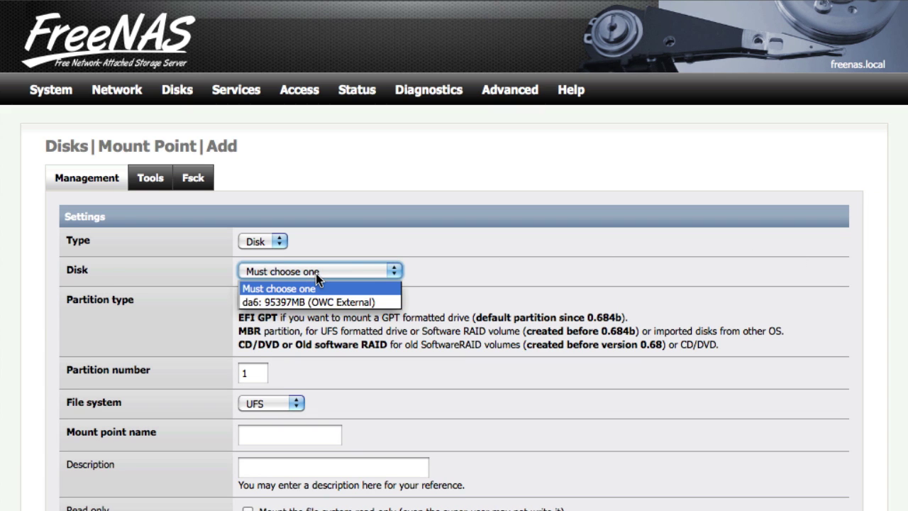
click(317, 300)
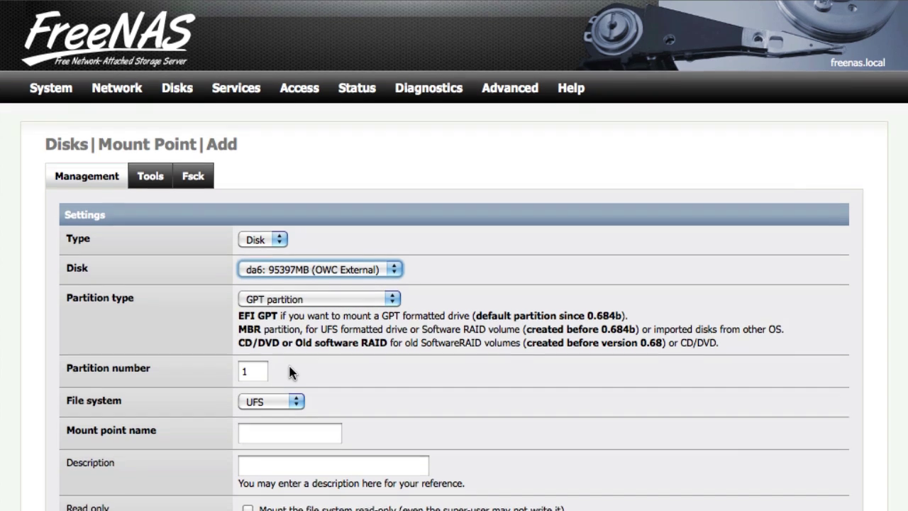
scroll(290, 372, down, 2)
click(289, 378)
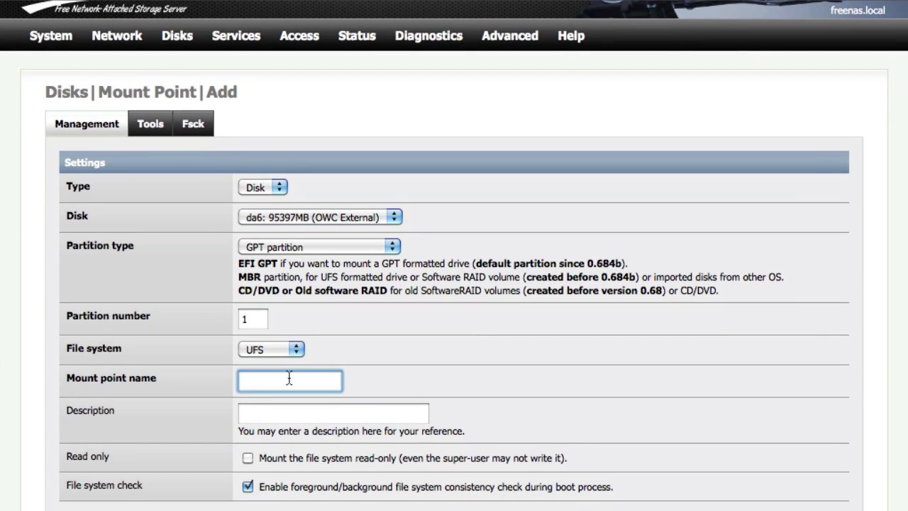
text(MyNASDrive)
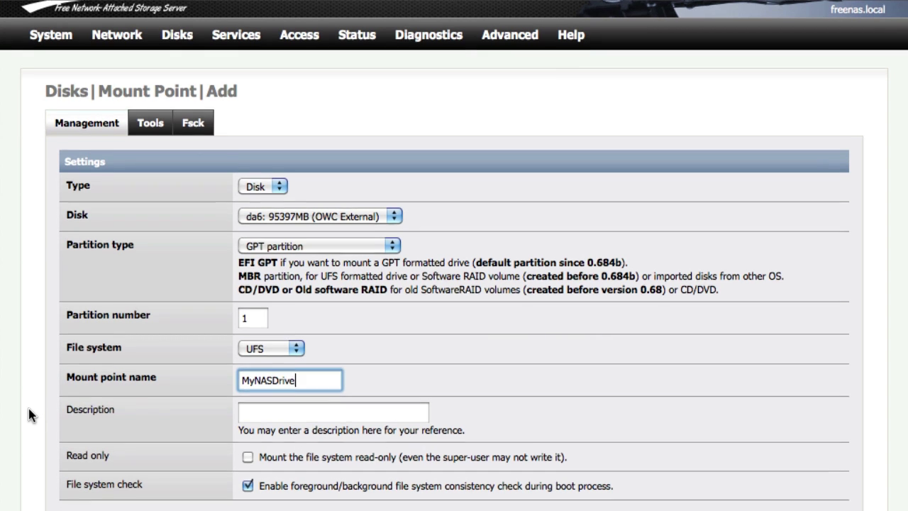
scroll(27, 405, down, 5)
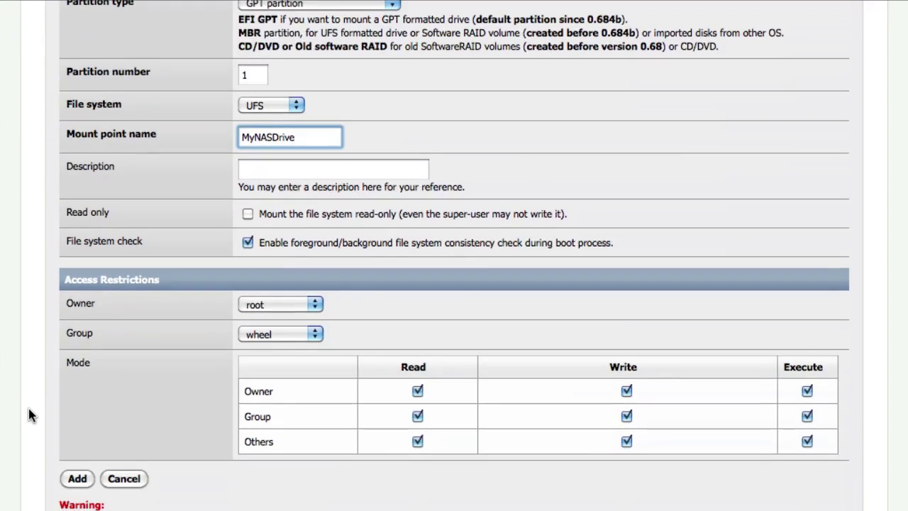
click(76, 478)
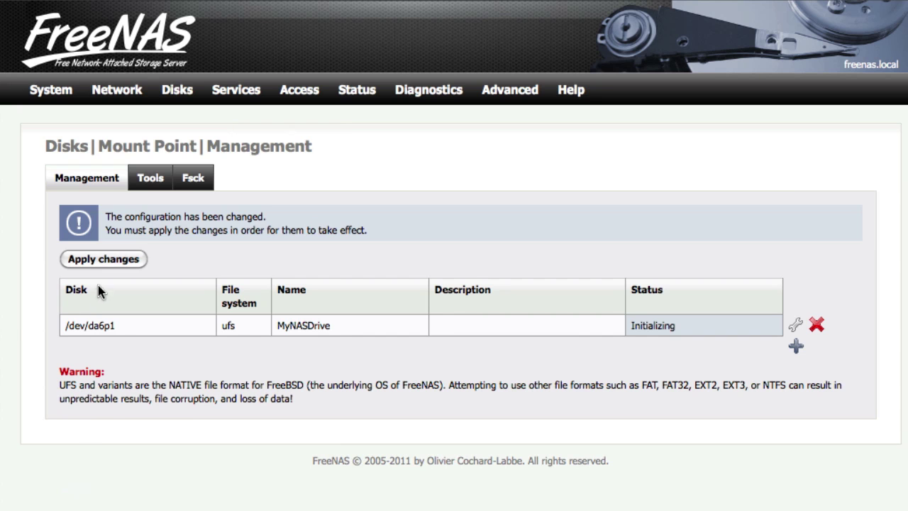
click(103, 260)
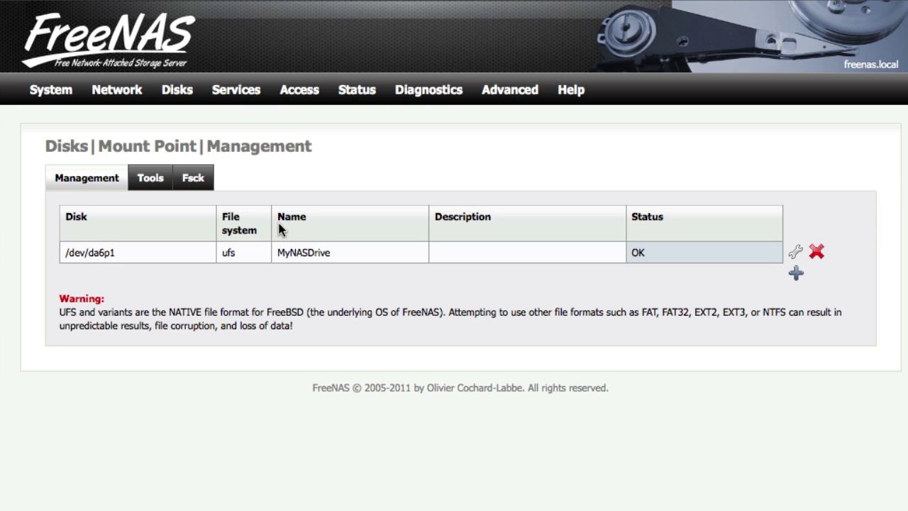
Enable the CIFS/SMB service and save its settings.
mouse_move(239, 98)
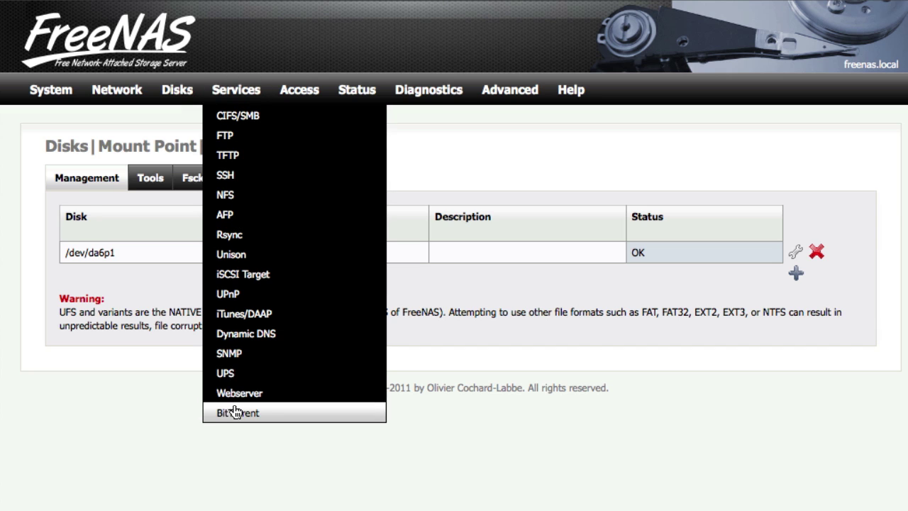
click(275, 117)
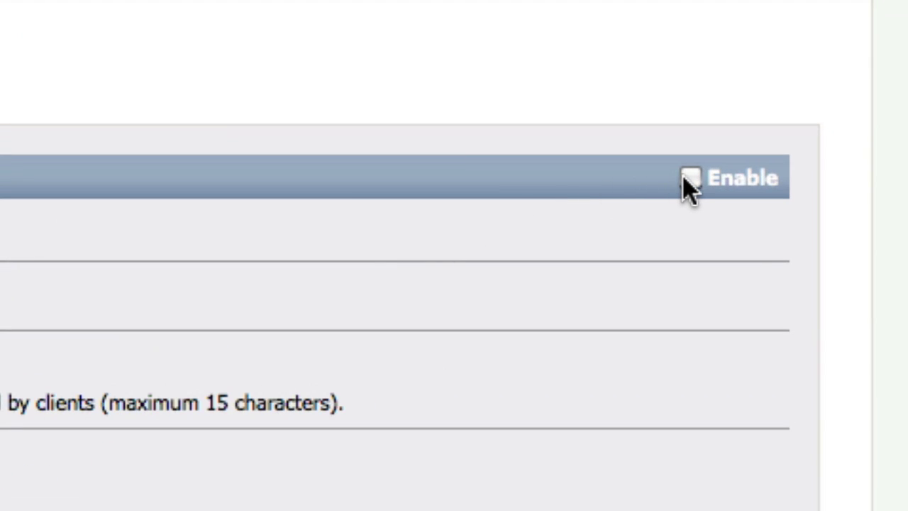
click(685, 178)
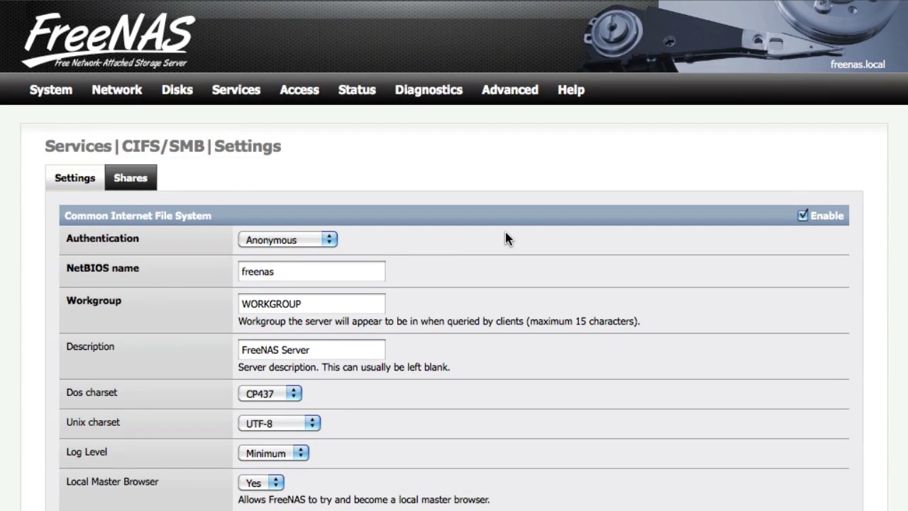
scroll(505, 232, down, 10)
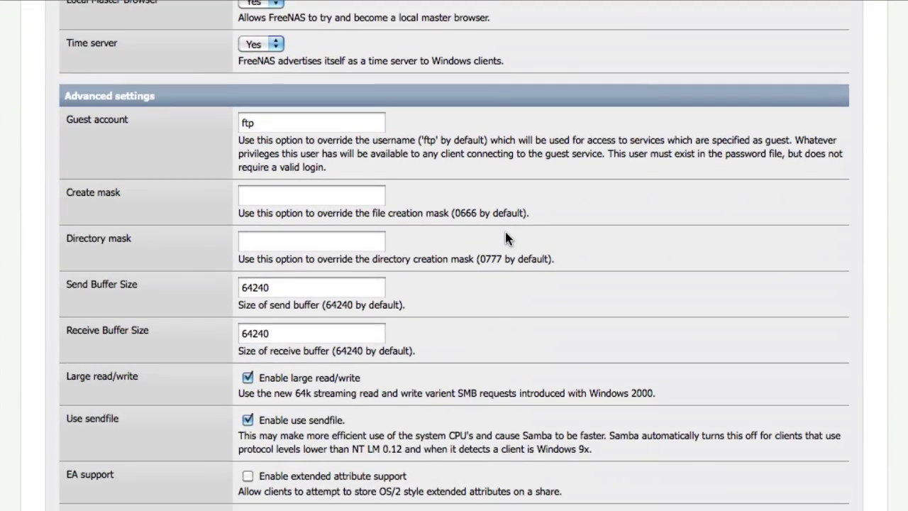
scroll(506, 234, down, 5)
click(114, 489)
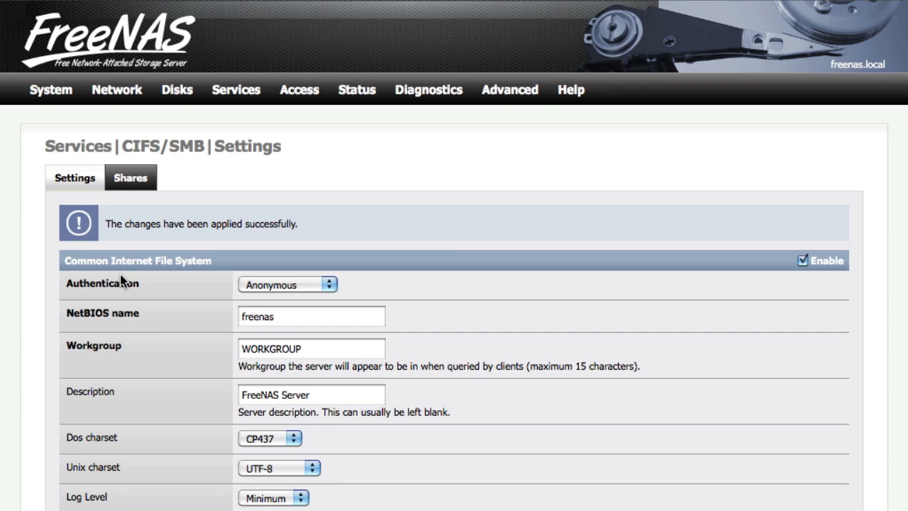
Start a new CIFS/SMB share named "Whitsons-NAS" and set its path to /mnt/MyNASDrive/.
click(129, 179)
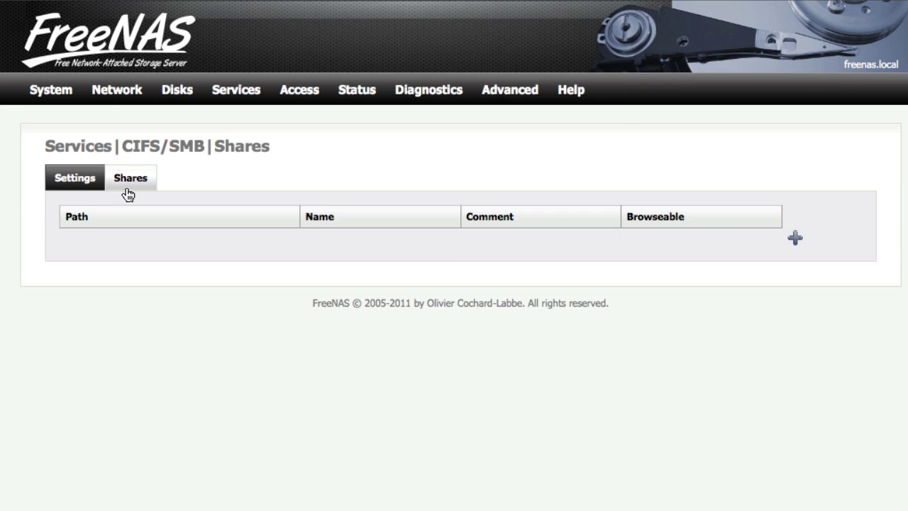
click(795, 240)
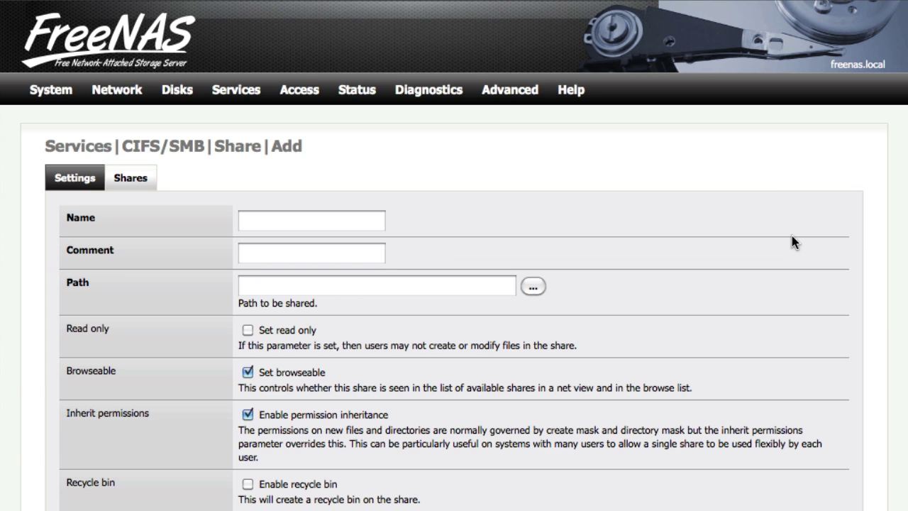
click(380, 220)
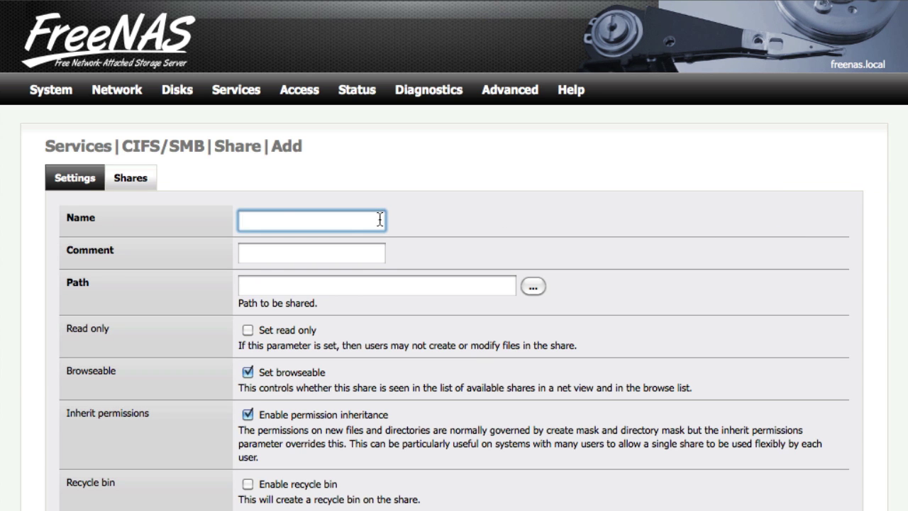
text(Whitsons-NAS)
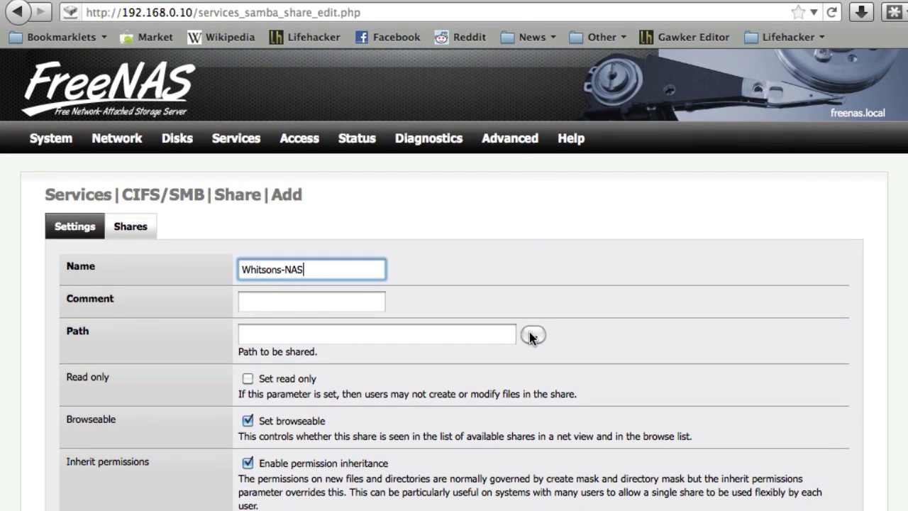
click(533, 286)
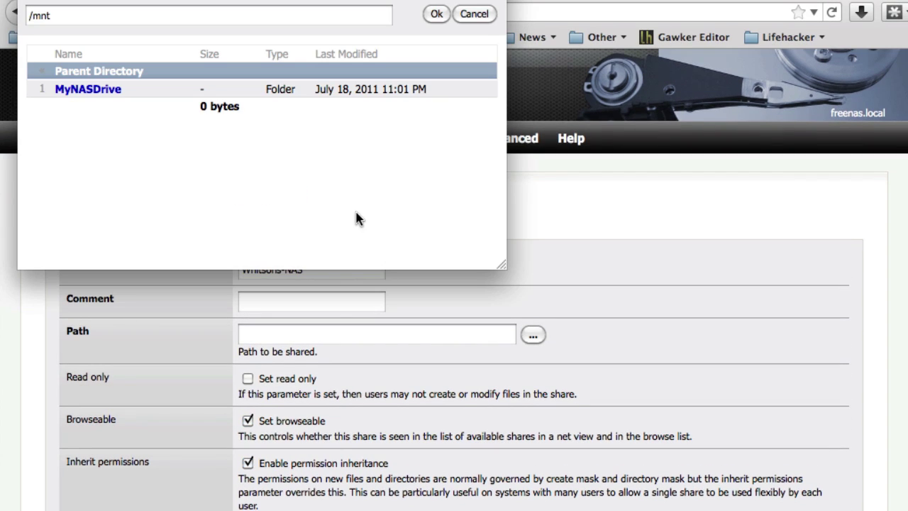
click(99, 91)
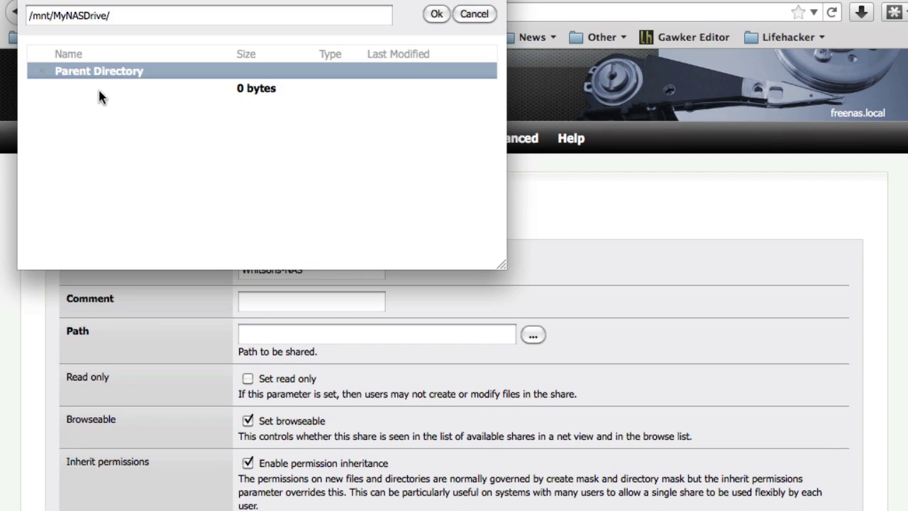
click(437, 15)
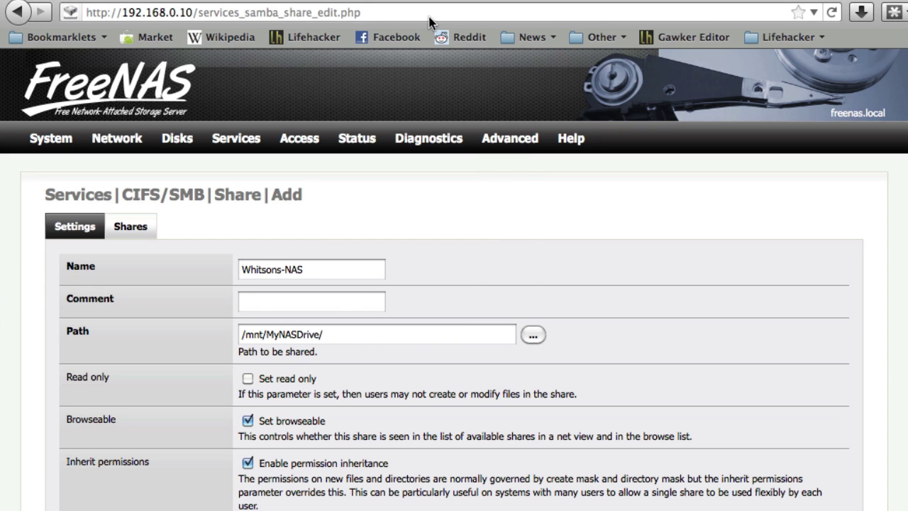
Set the share's comment to "OdoyleRules", add the share and apply the changes.
scroll(223, 237, down, 3)
double_click(79, 197)
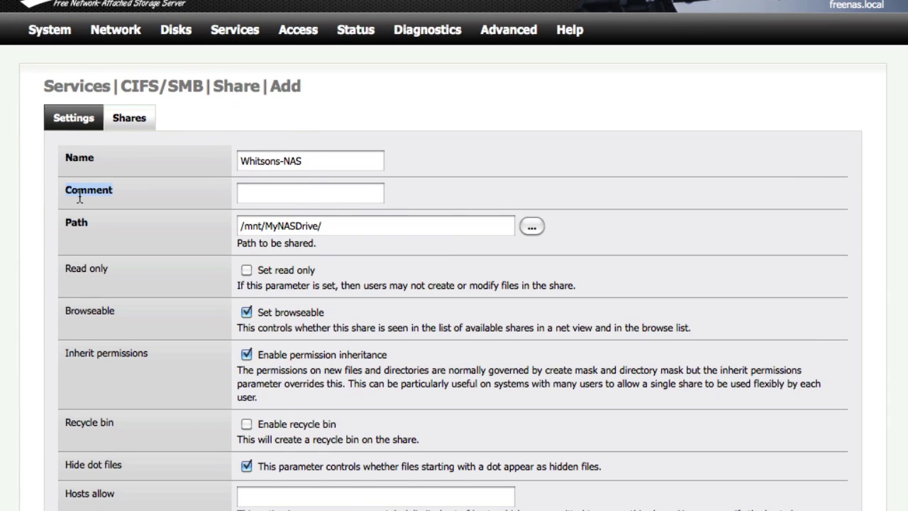
click(128, 191)
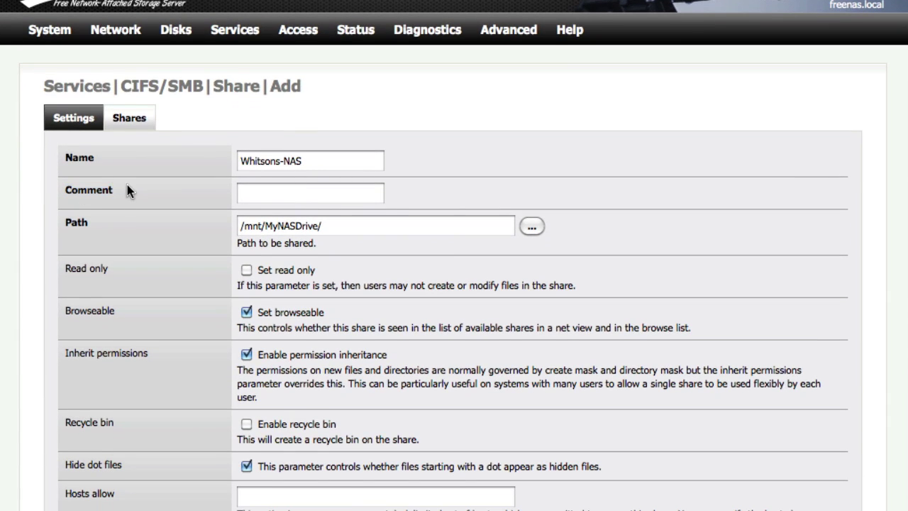
click(276, 197)
text(Odoyle)
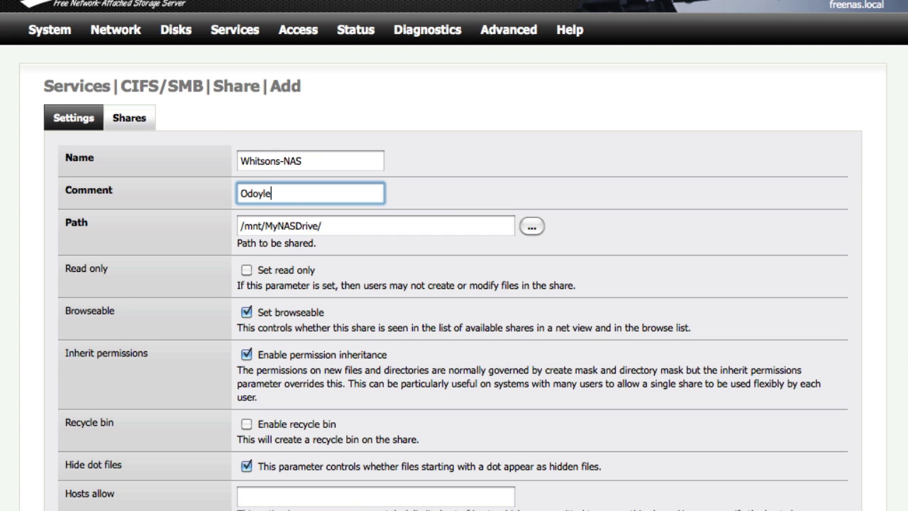
text(Rules)
scroll(25, 270, down, 5)
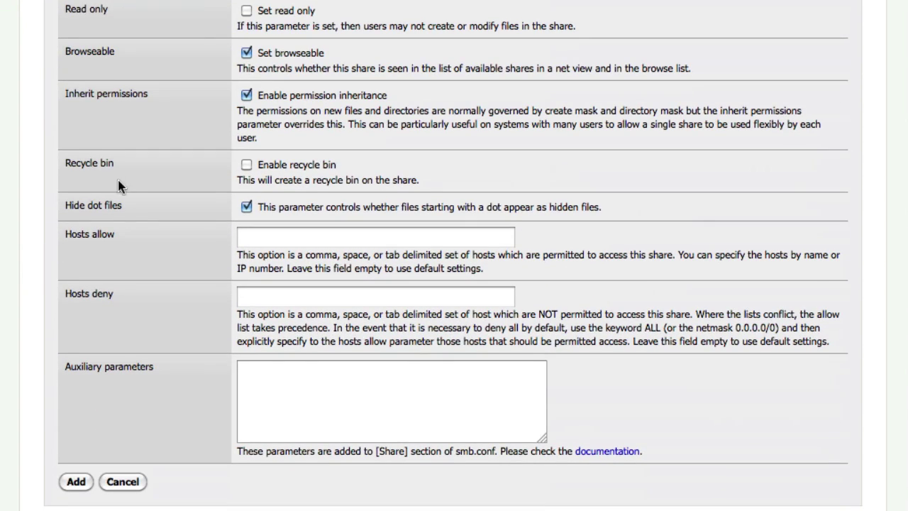
click(75, 481)
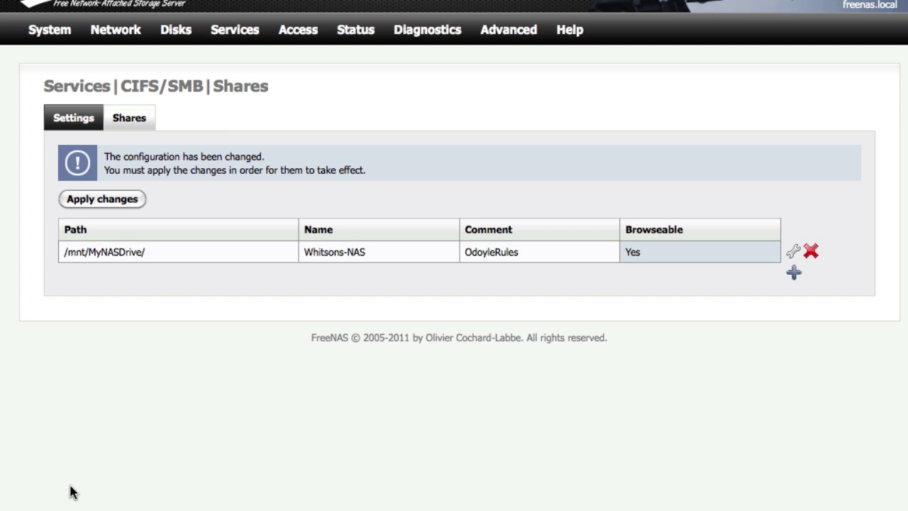
click(104, 204)
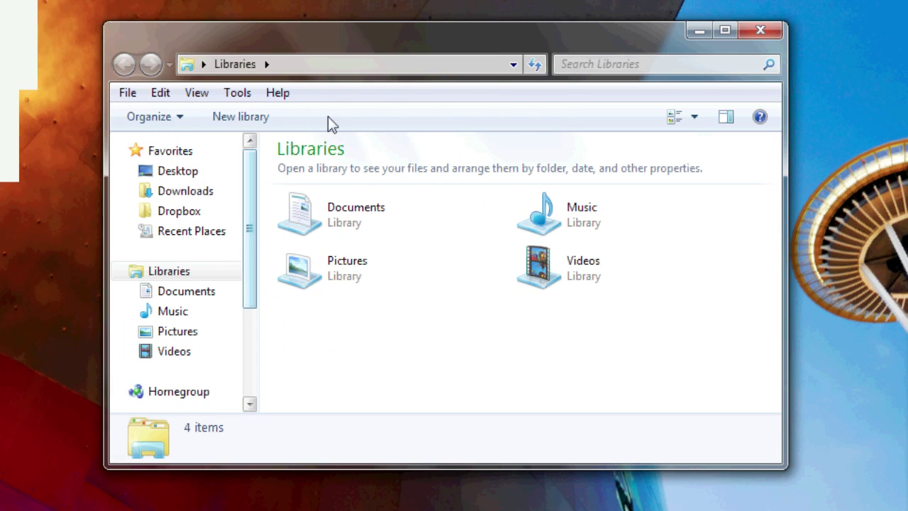
In Windows Explorer, go to \\192.168.0.10 and open the NAS share.
click(335, 65)
text(\\)
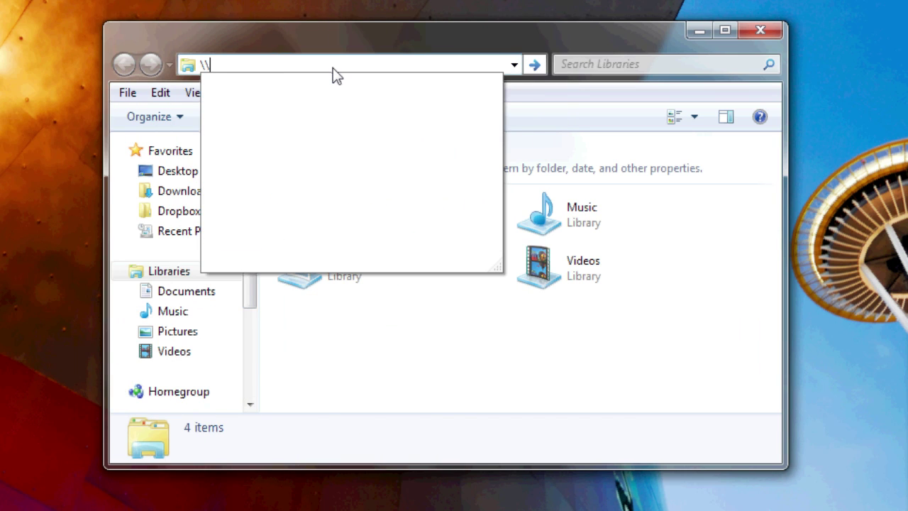
text(19)
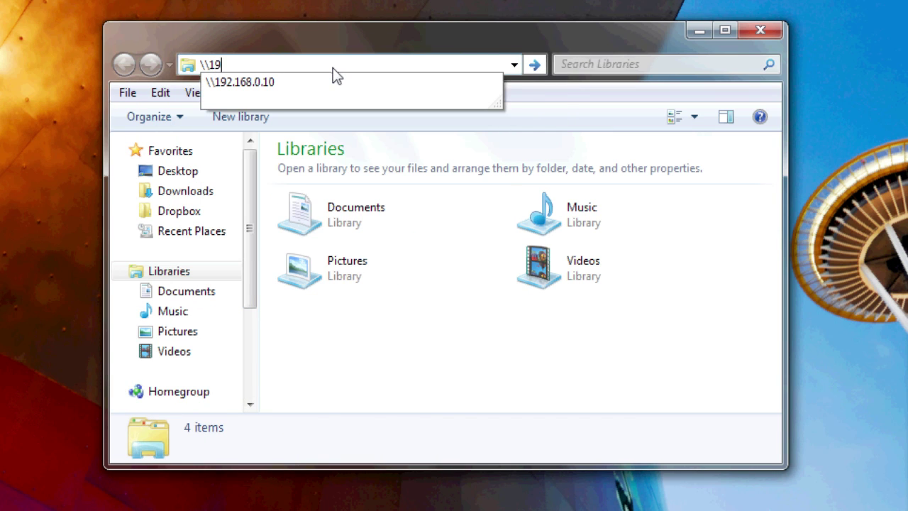
text(2.168.0.10)
key(Return)
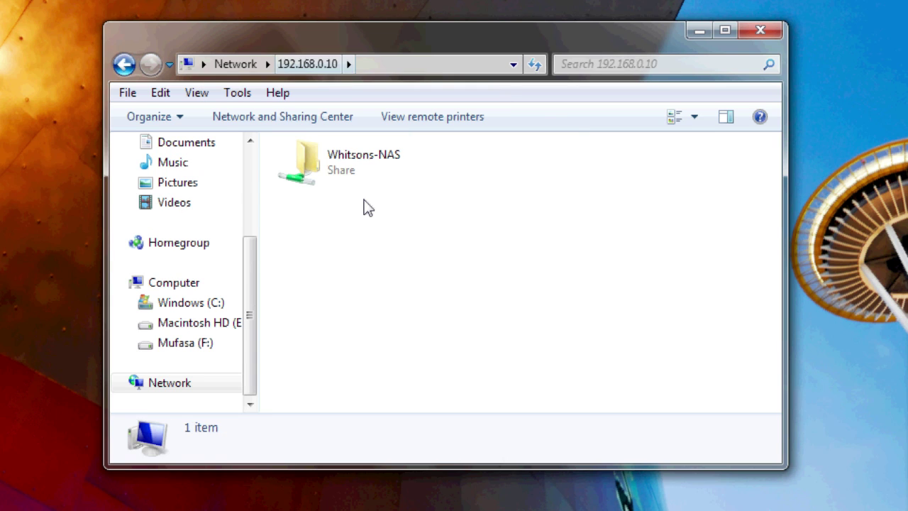
click(362, 177)
double_click(363, 177)
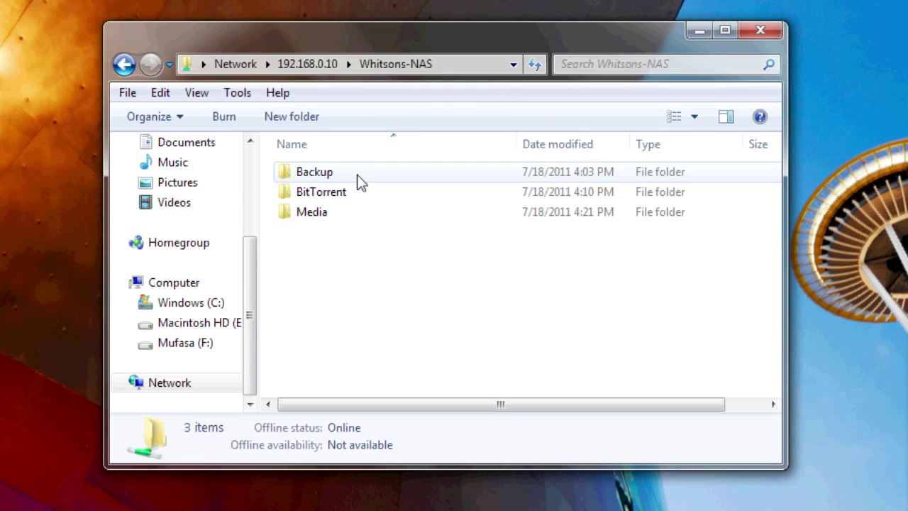
Go back to the server's share list, map the NAS share as network drive Z: and view it under Computer.
key(BackSpace)
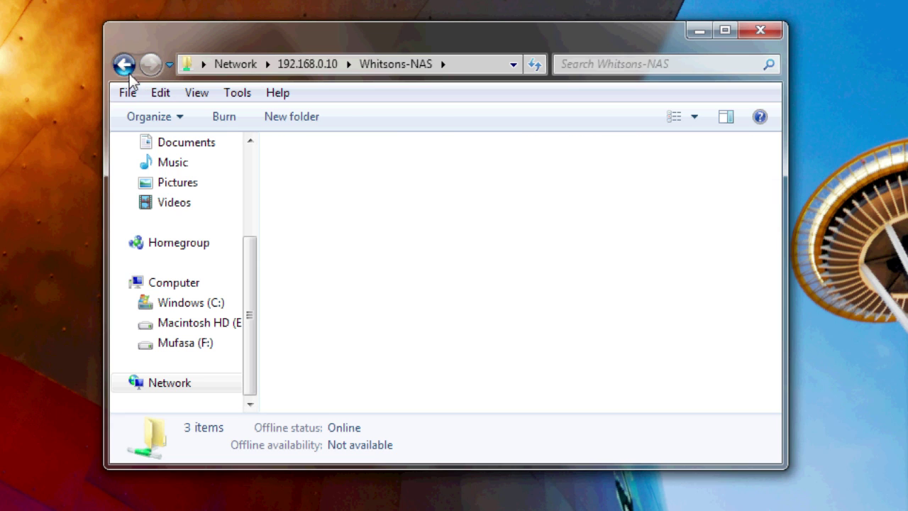
right_click(378, 159)
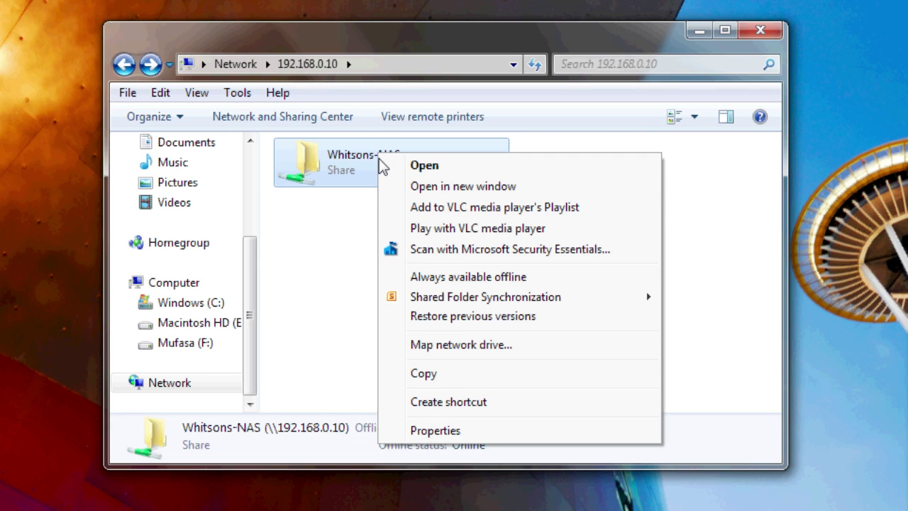
click(419, 352)
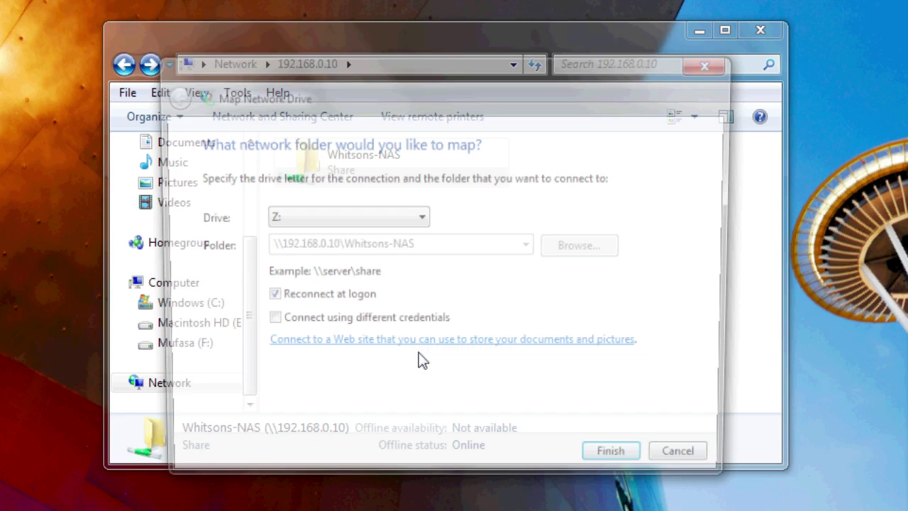
click(631, 465)
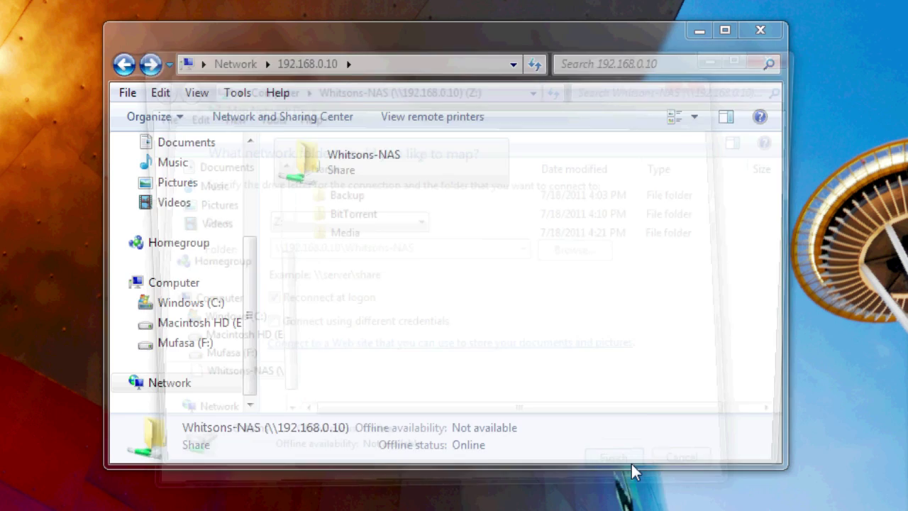
click(220, 310)
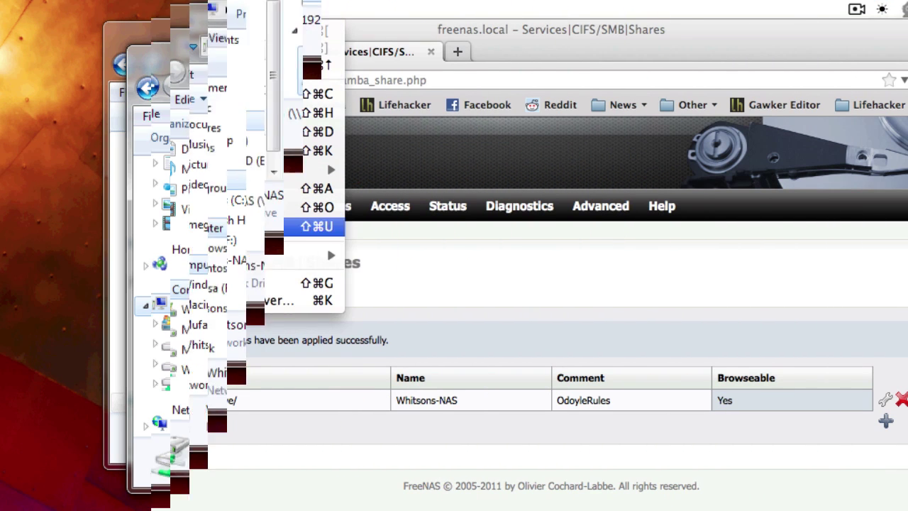
On the Mac, use Finder's Connect to Server for smb://192.168.0.10 and mount the NAS share as Guest.
click(202, 301)
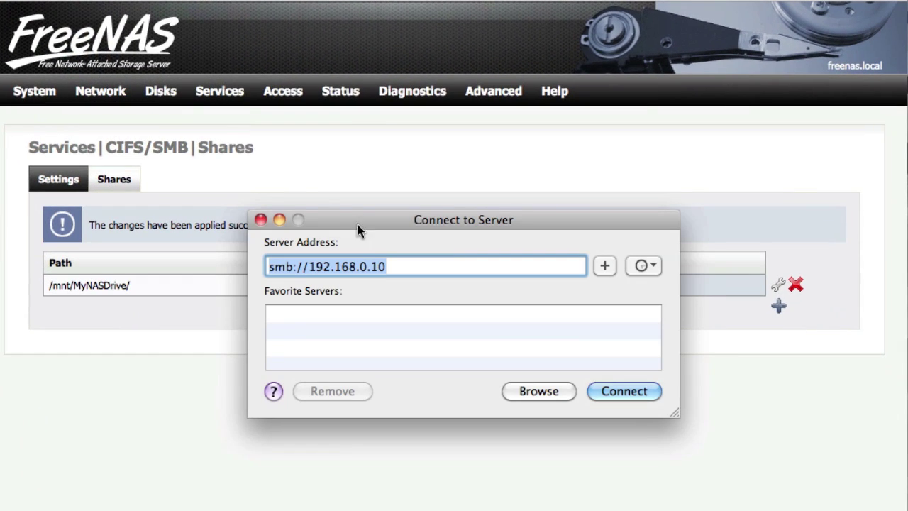
click(610, 389)
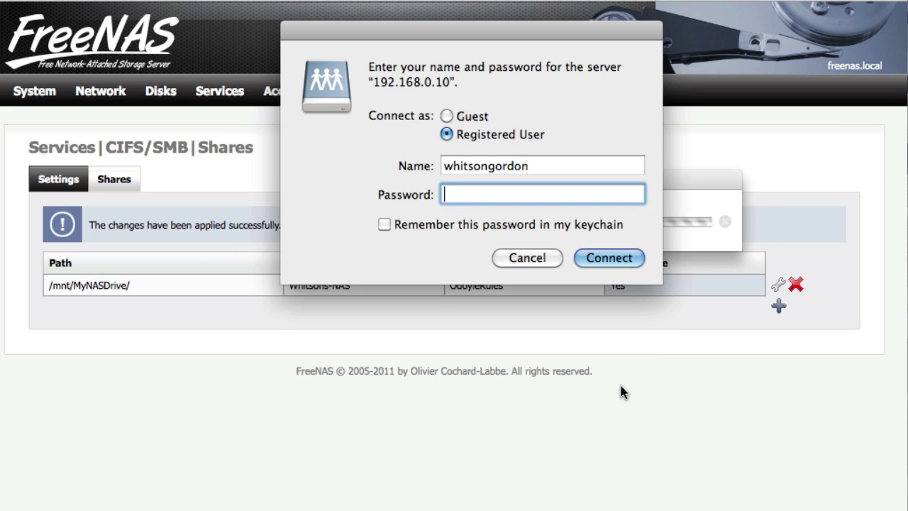
click(454, 116)
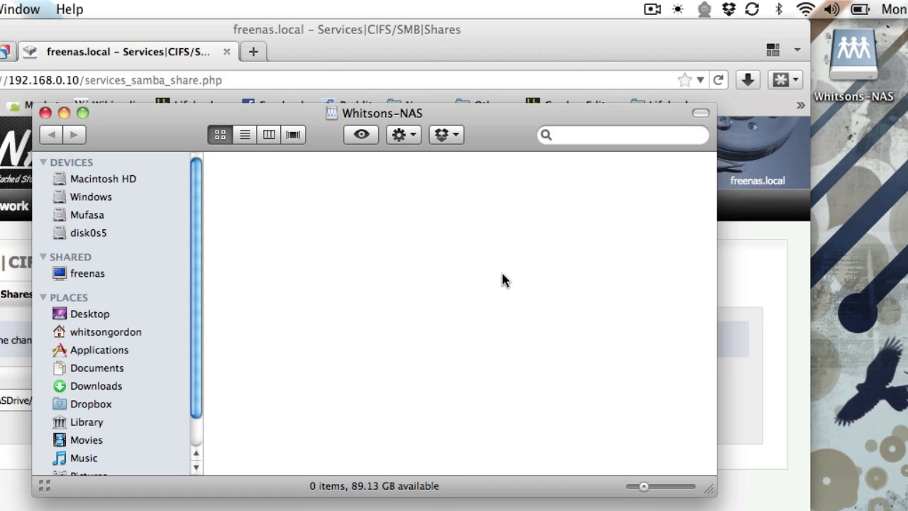
Create two folders named "BitTorrent" and "Backups" in the mounted NAS share.
right_click(257, 194)
click(265, 198)
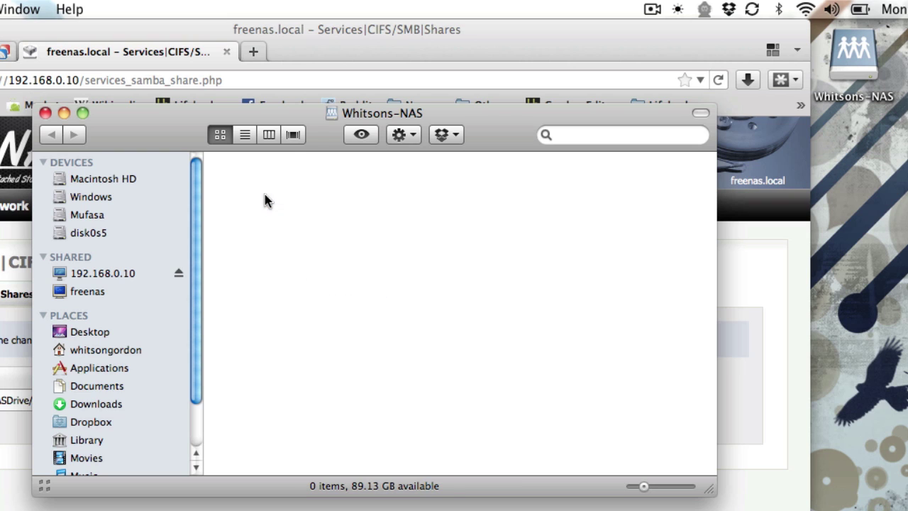
text(BitTorrent)
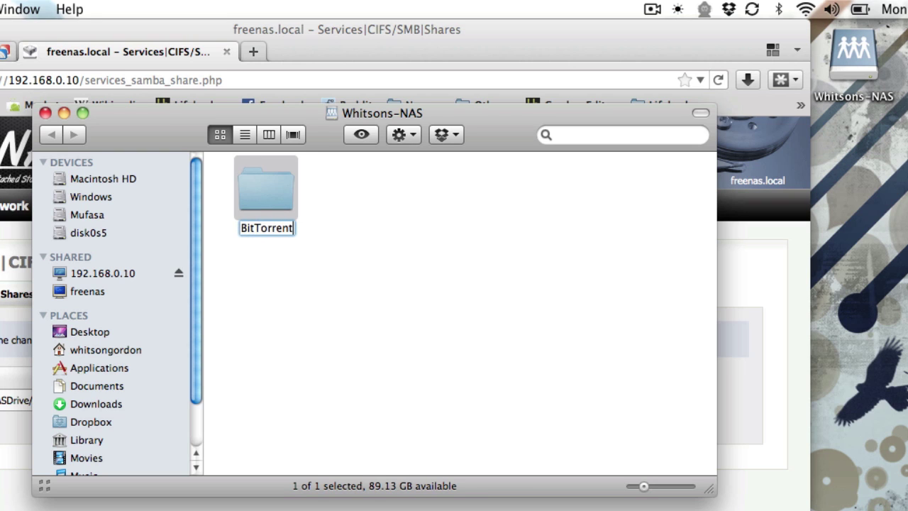
key(Return)
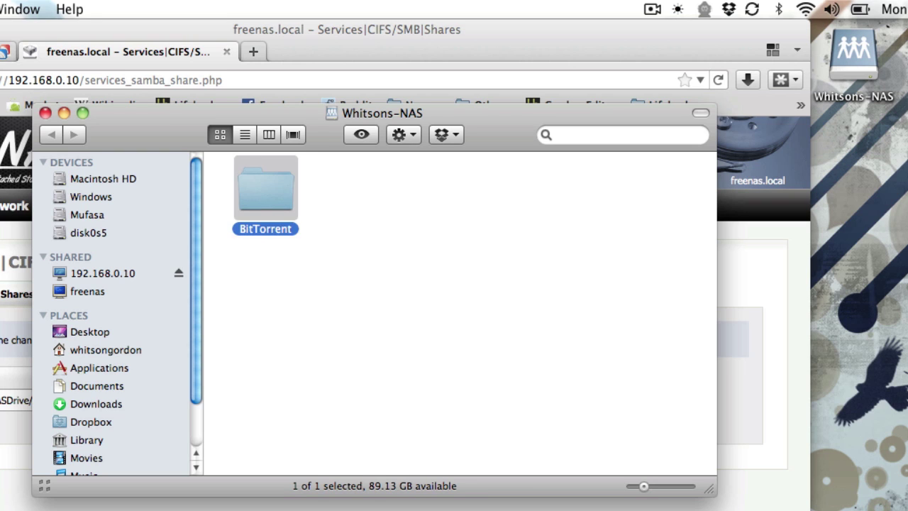
right_click(338, 268)
click(340, 269)
text(Backups)
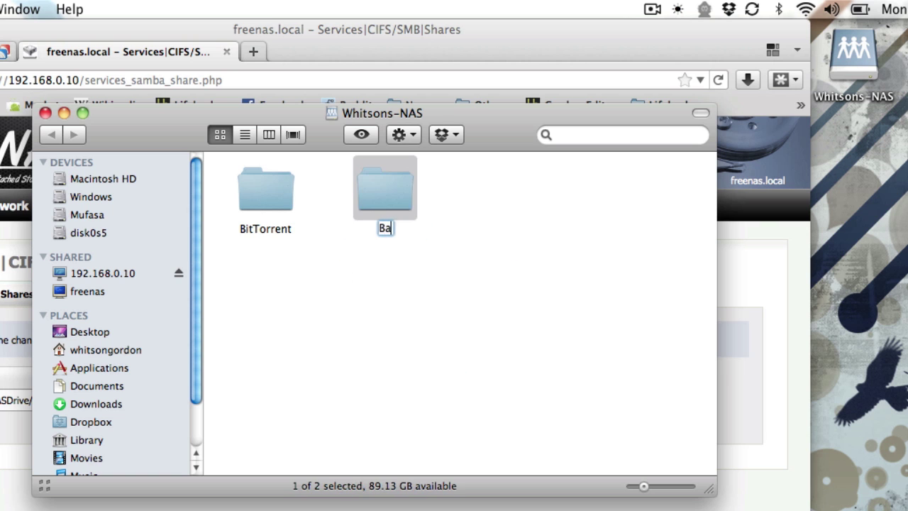